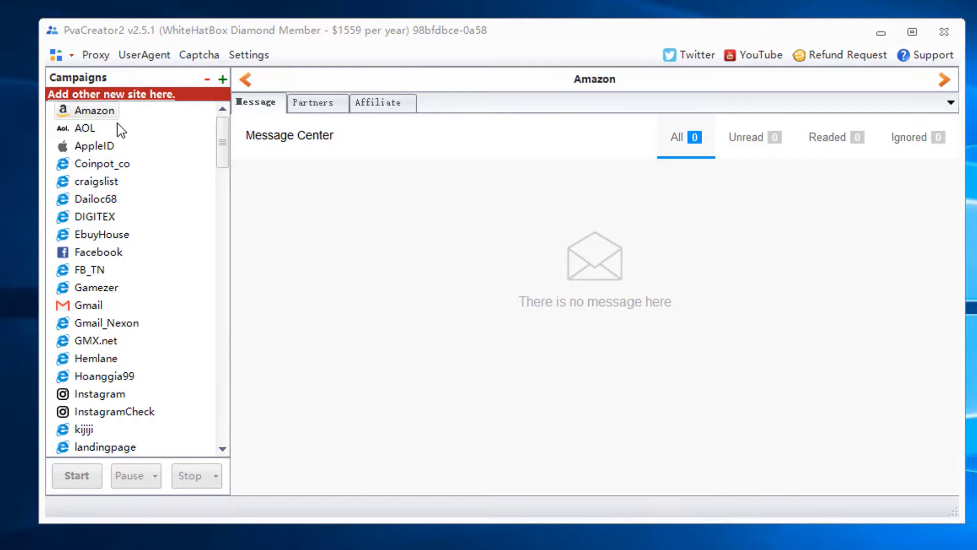
Step: Create a new Amazon campaign named 1 and set its account count to 5
left_click(99, 112)
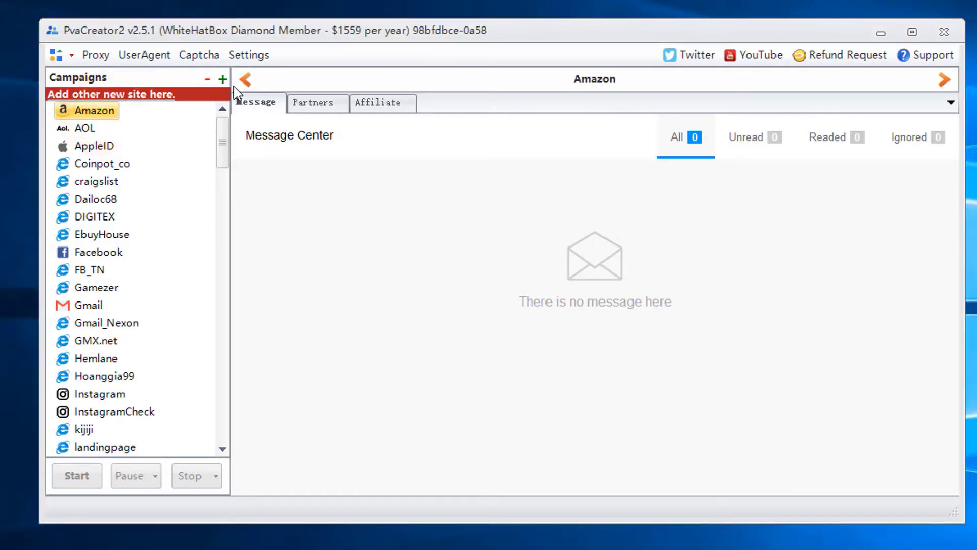
left_click(222, 79)
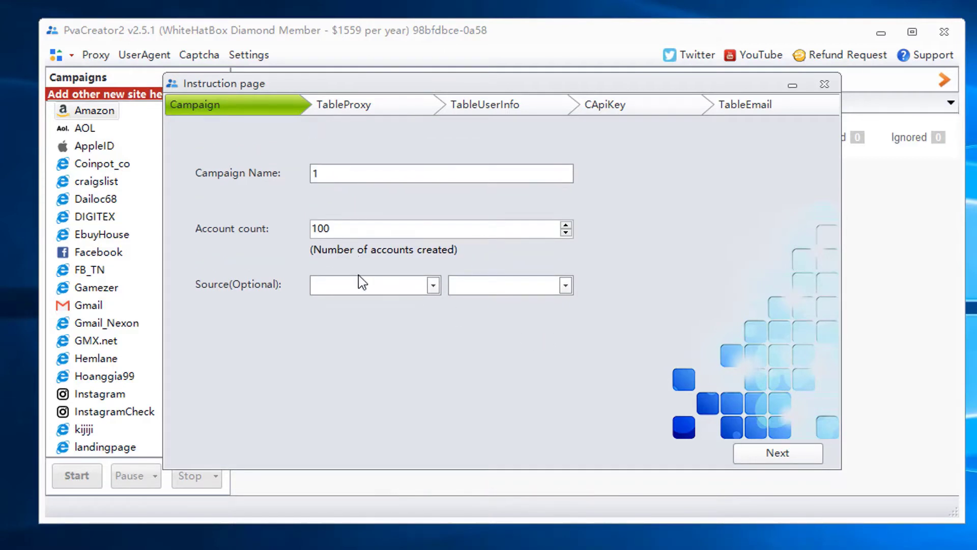
left_click_drag(309, 228, 309, 229)
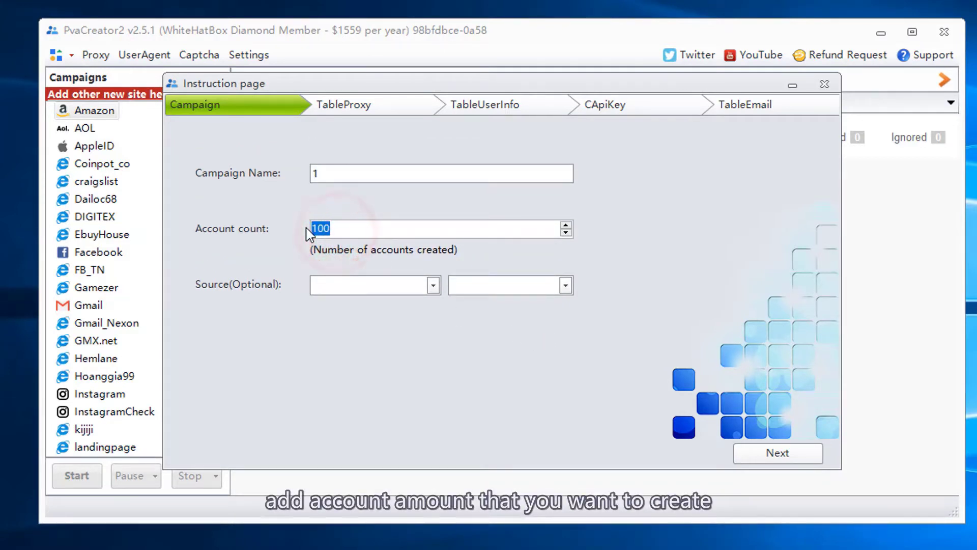
type("5")
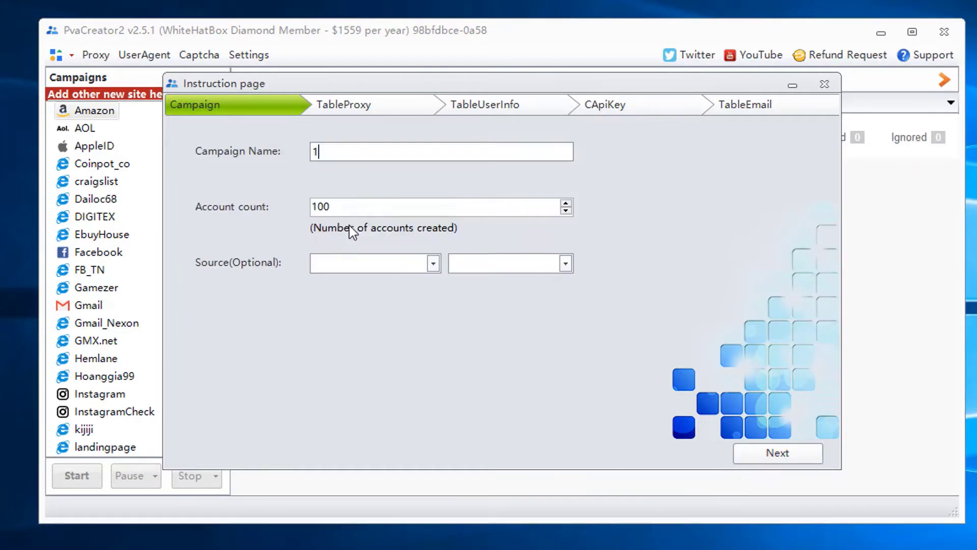
Step: Import the proxy list from proxy.txt into the Proxy column
left_click(770, 454)
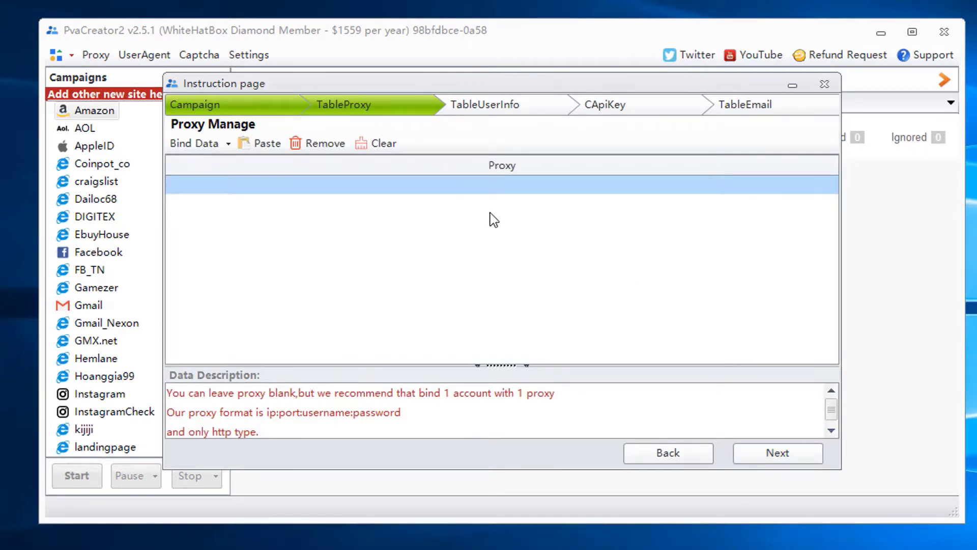
left_click(463, 170)
left_click(228, 143)
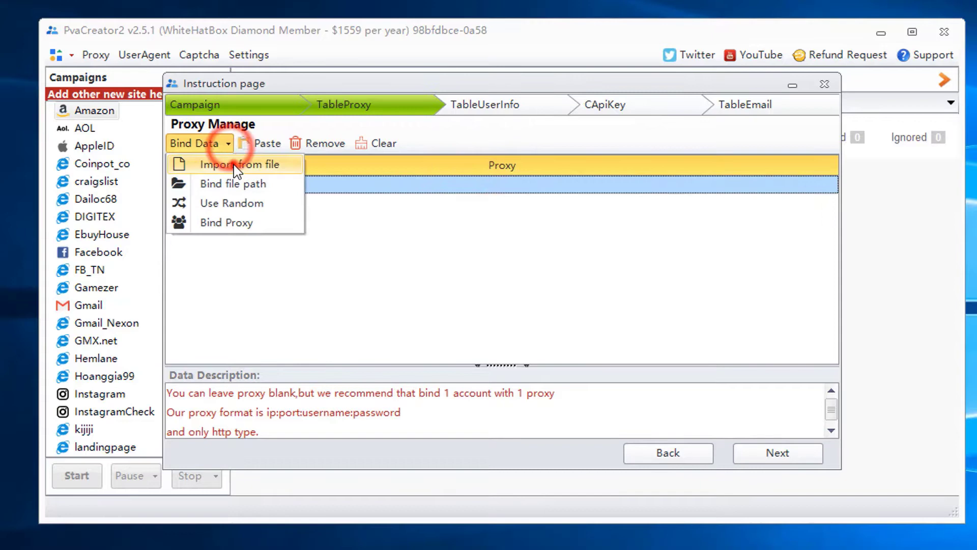
left_click(234, 164)
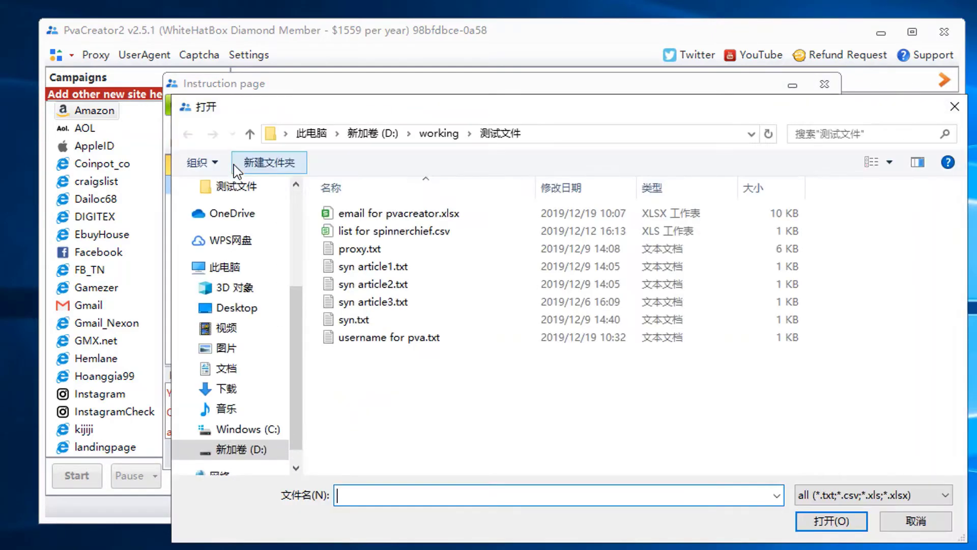
left_click(362, 248)
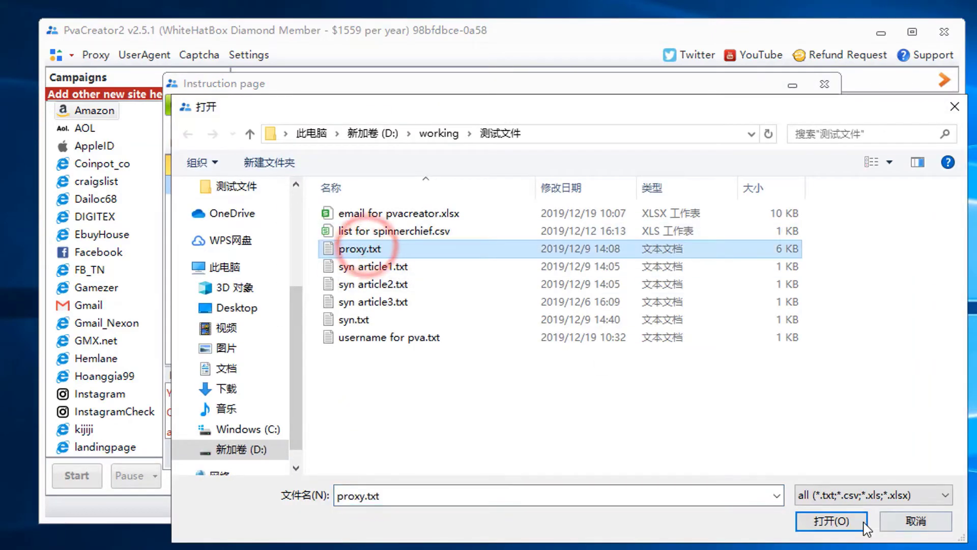
left_click(863, 524)
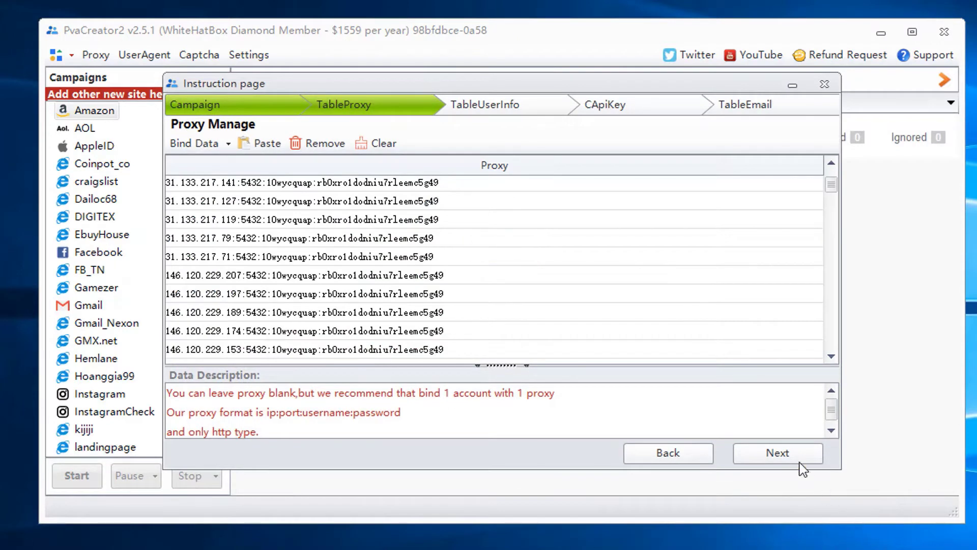
Step: Import five usernames from 'username for pva.txt' into the Username column
left_click(797, 458)
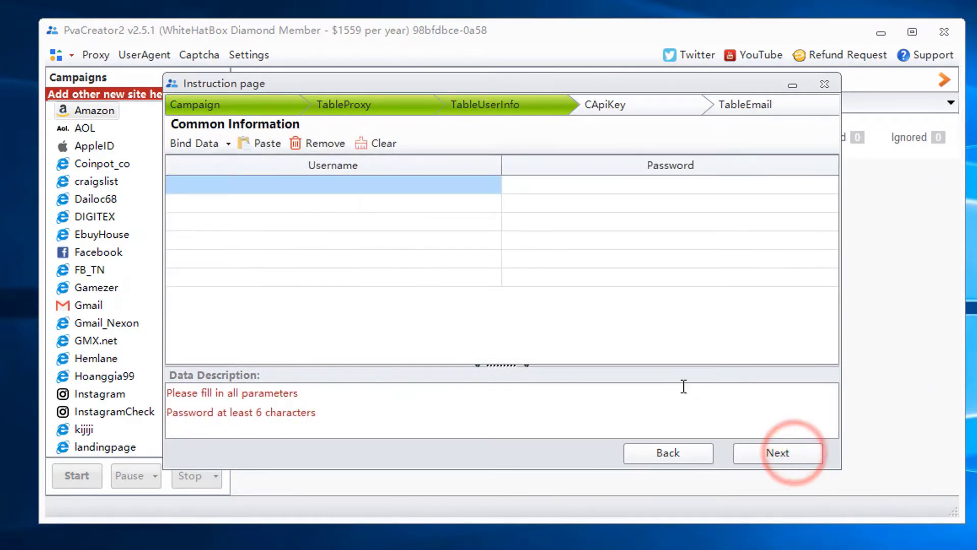
left_click(388, 170)
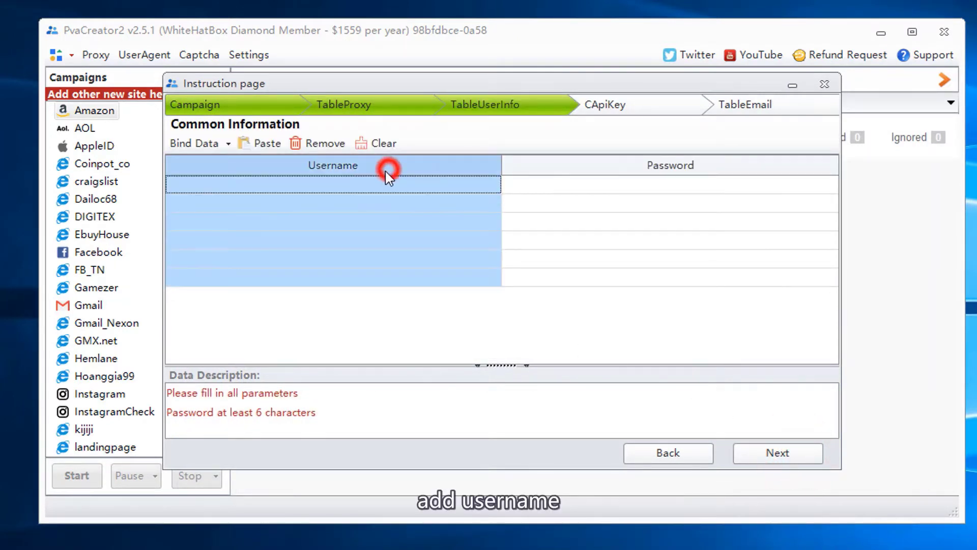
left_click(226, 145)
left_click(223, 162)
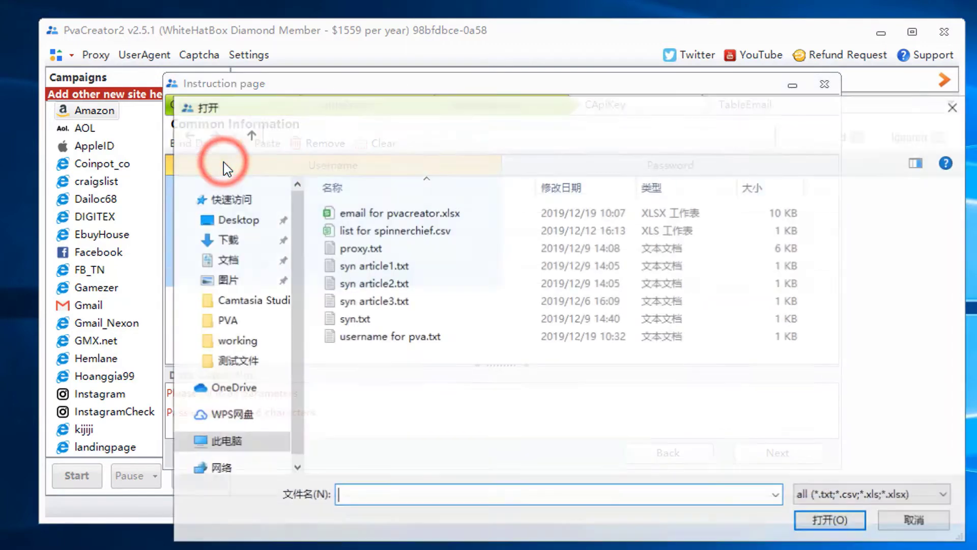
left_click(381, 249)
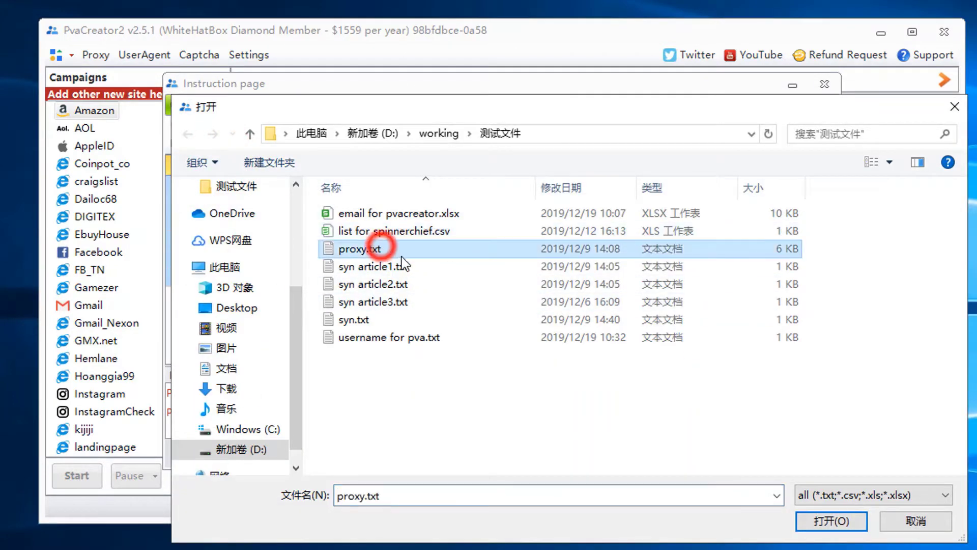
left_click(429, 337)
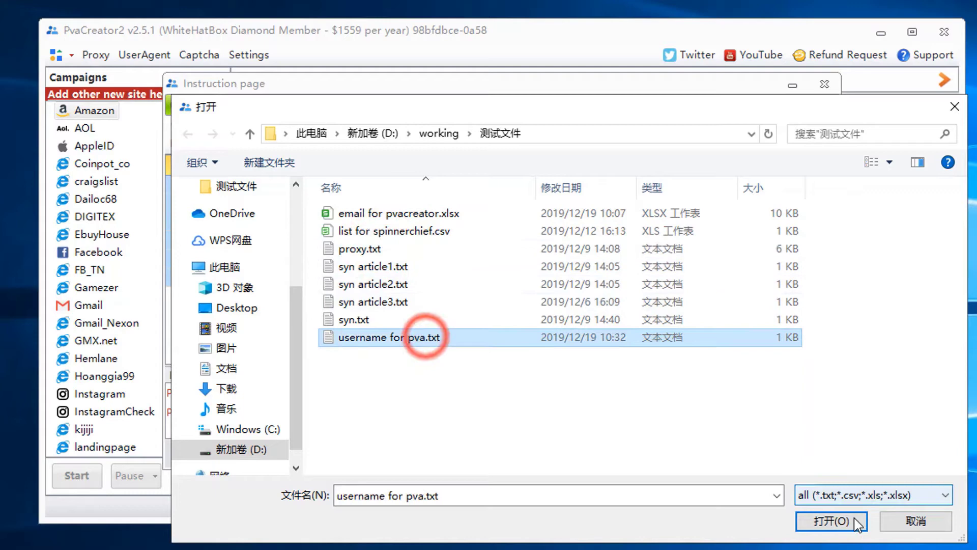
left_click(833, 519)
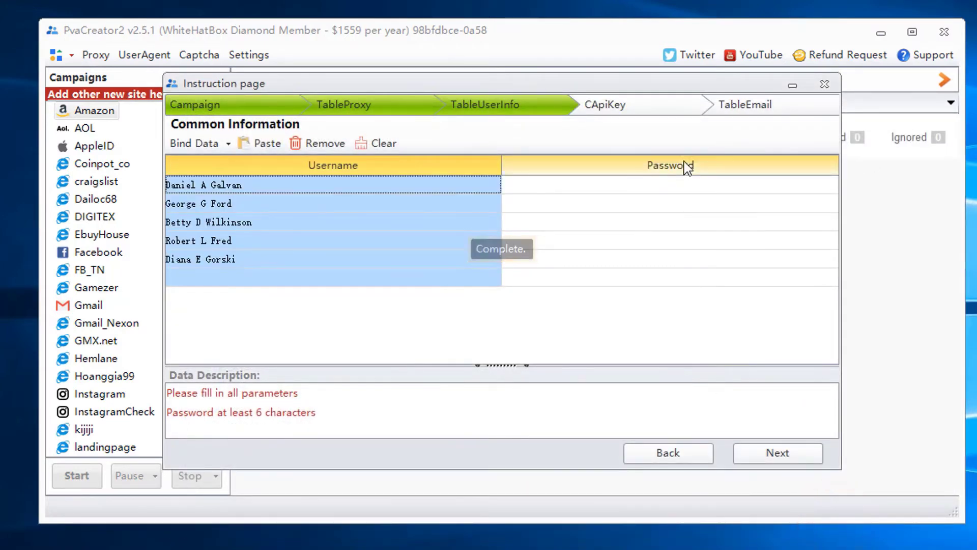
Step: Start random generation for the Password column: first group 12, group 2 numbers of length 1–2
left_click(680, 163)
left_click(229, 145)
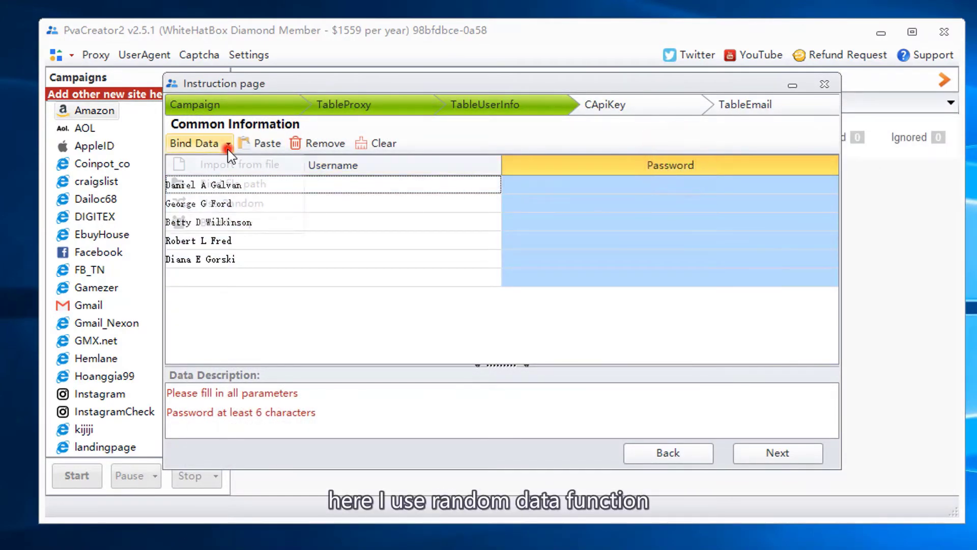
left_click(251, 203)
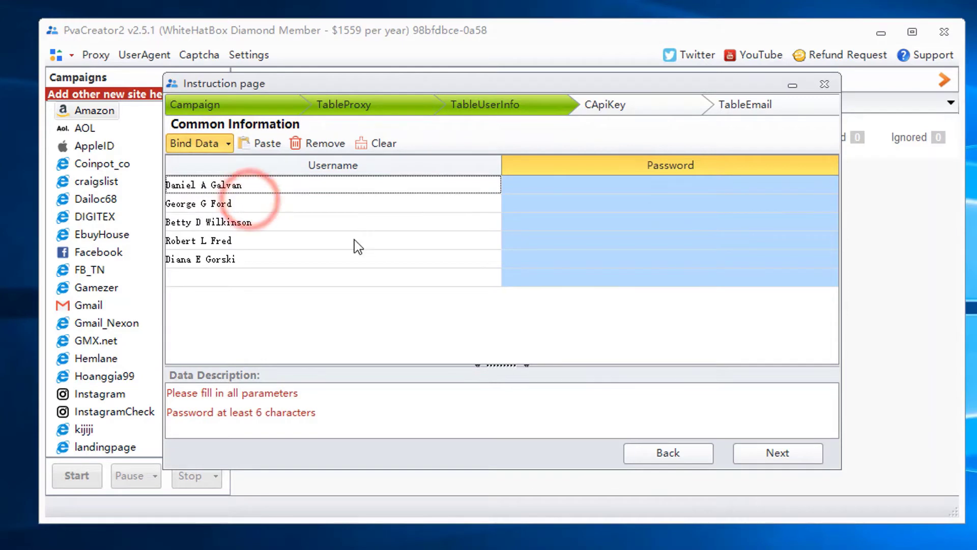
left_click(430, 176)
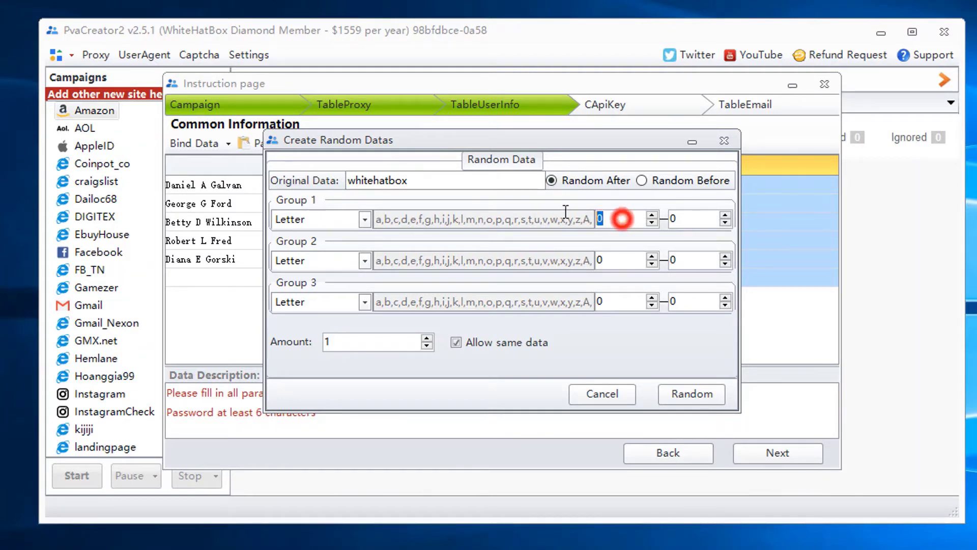
type("1")
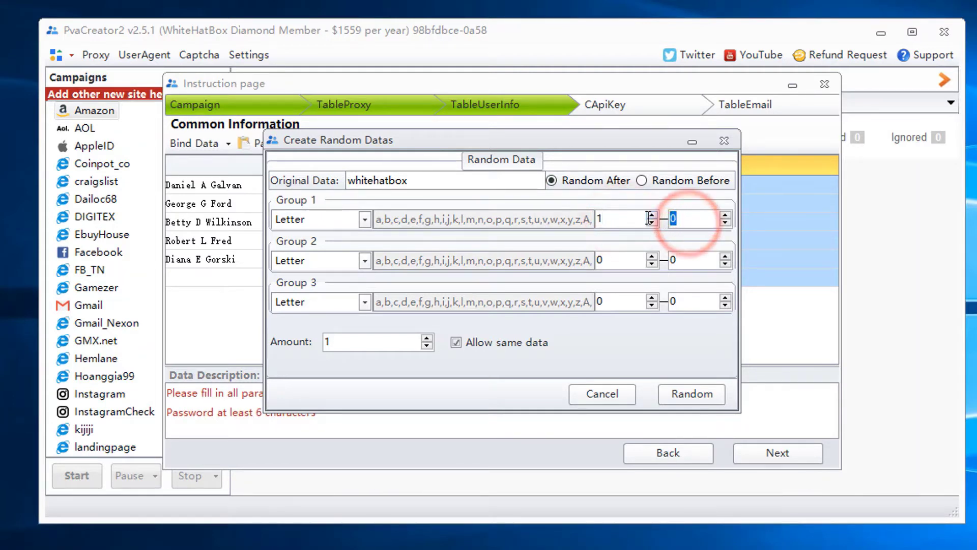
type("2")
left_click(364, 260)
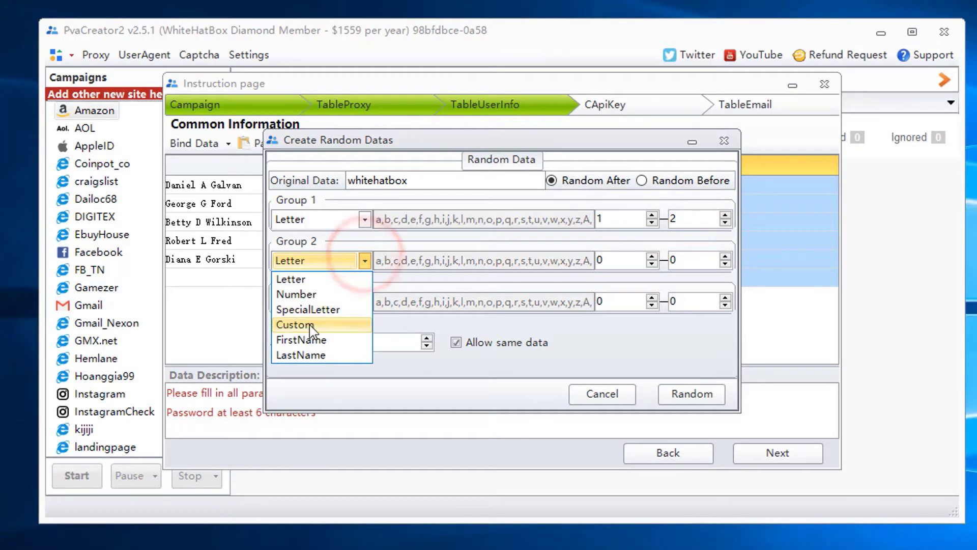
left_click(306, 294)
left_click(610, 260)
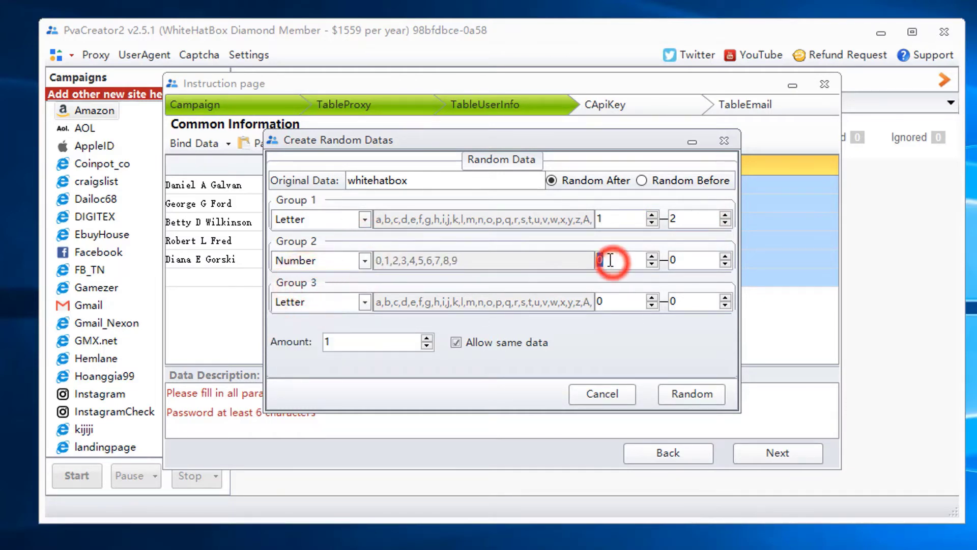
type("1")
left_click(698, 259)
type("2")
Step: Give group 3 length 1–2, disallow duplicates, and generate 5 passwords into the table
left_click(615, 301)
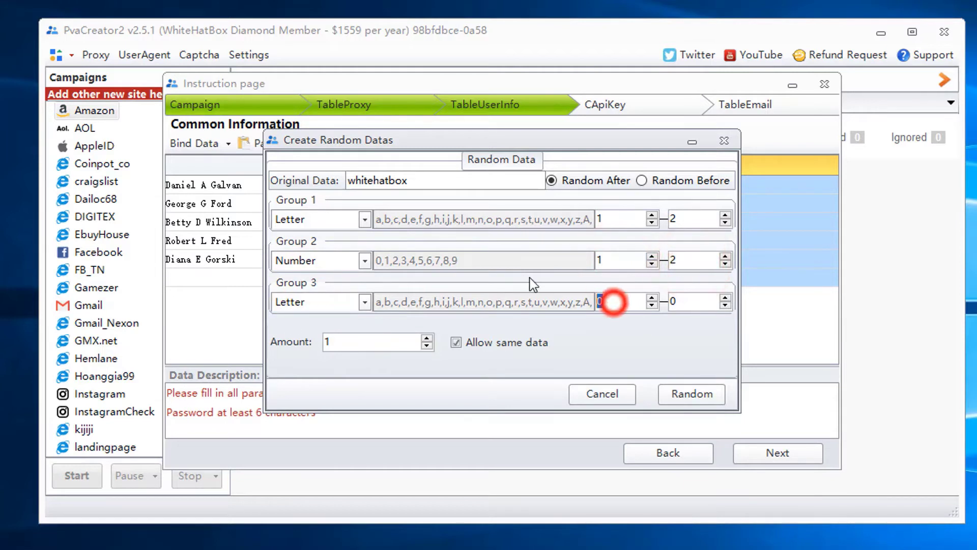
type("1")
left_click(692, 301)
type("2")
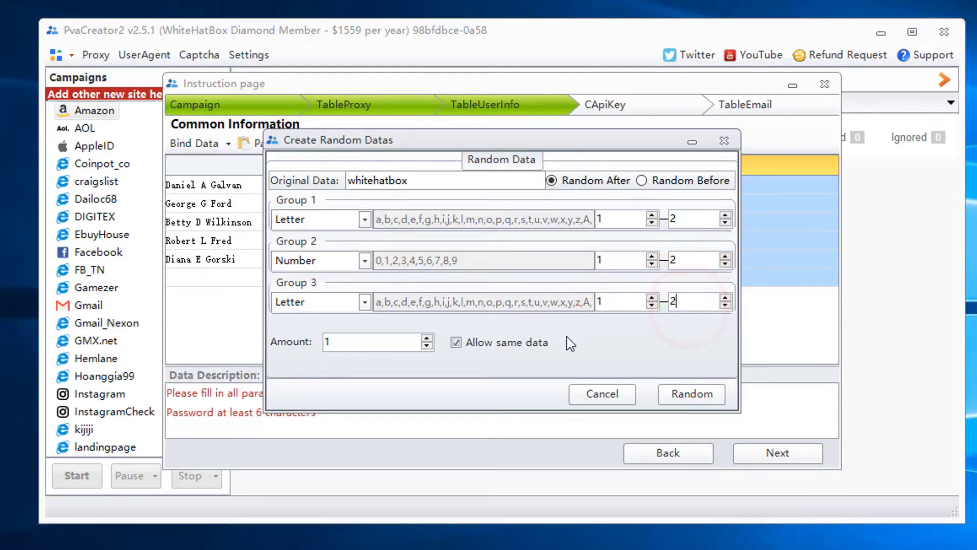
left_click(454, 342)
left_click(351, 341)
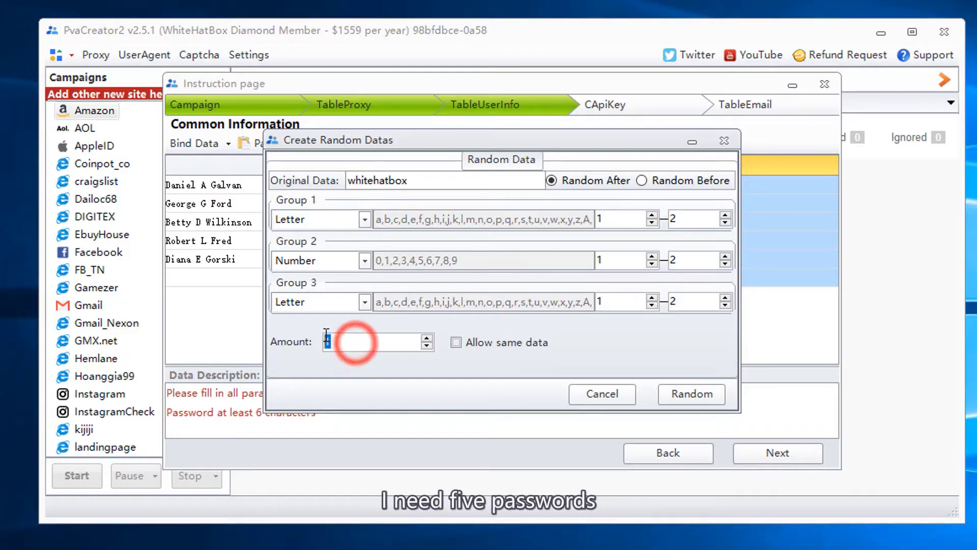
type("5")
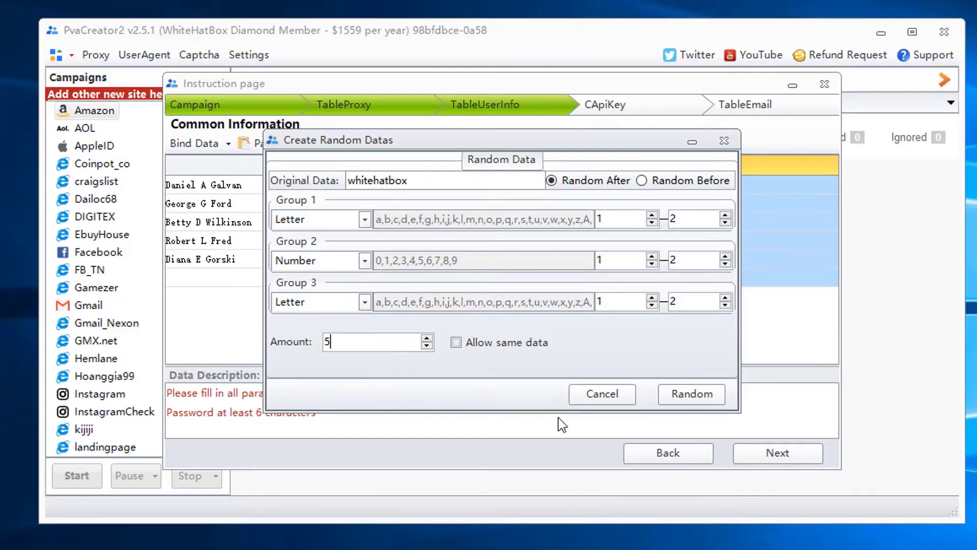
left_click(687, 394)
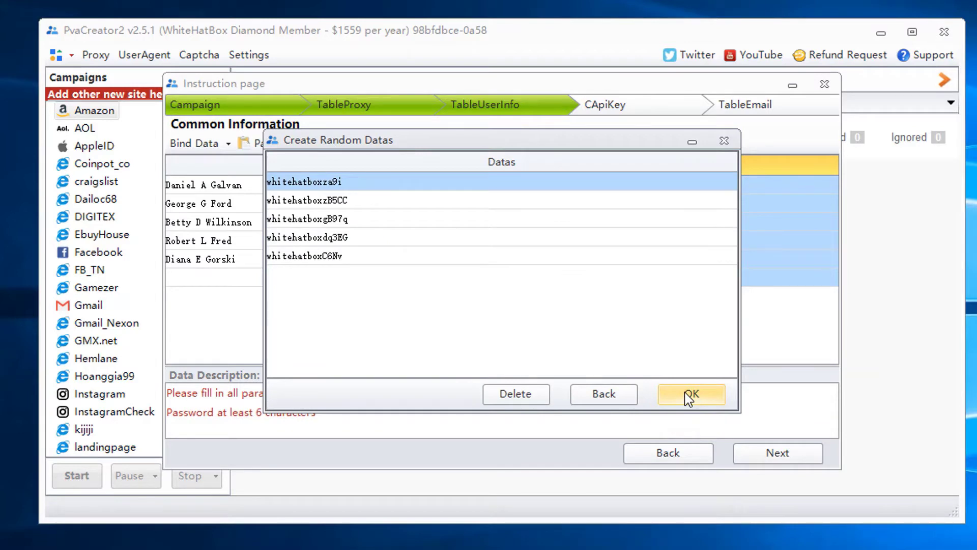
left_click(688, 396)
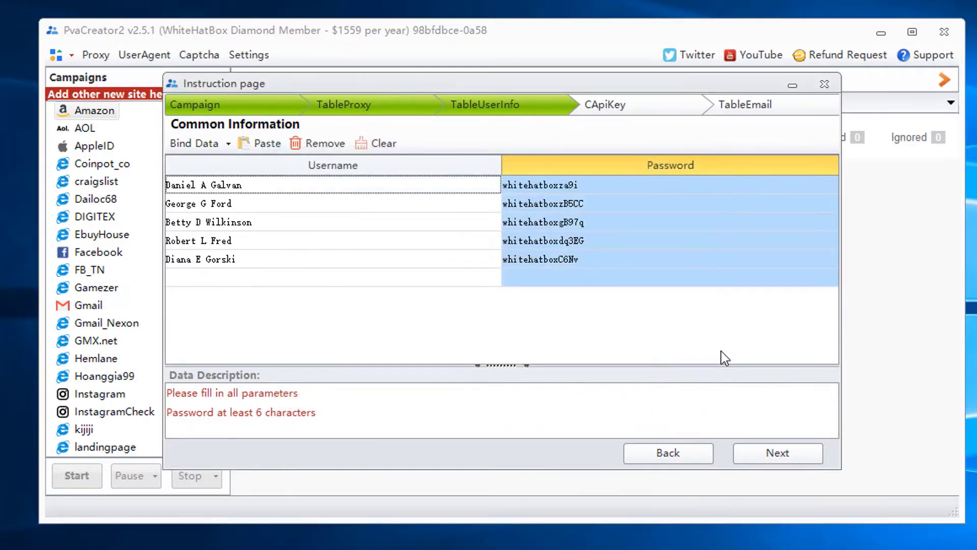
left_click(771, 454)
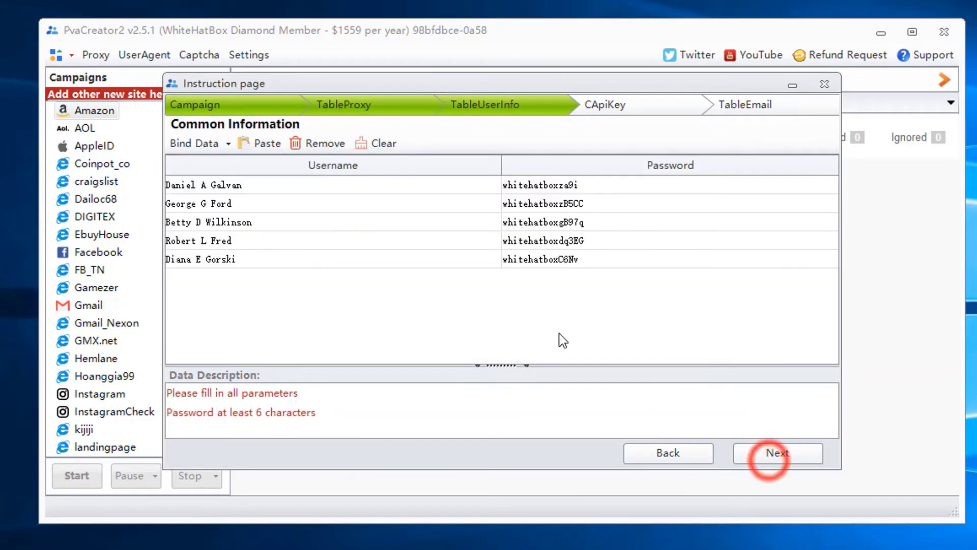
Step: Add the 2Captcha API key to the campaign's captcha key list
left_click(773, 453)
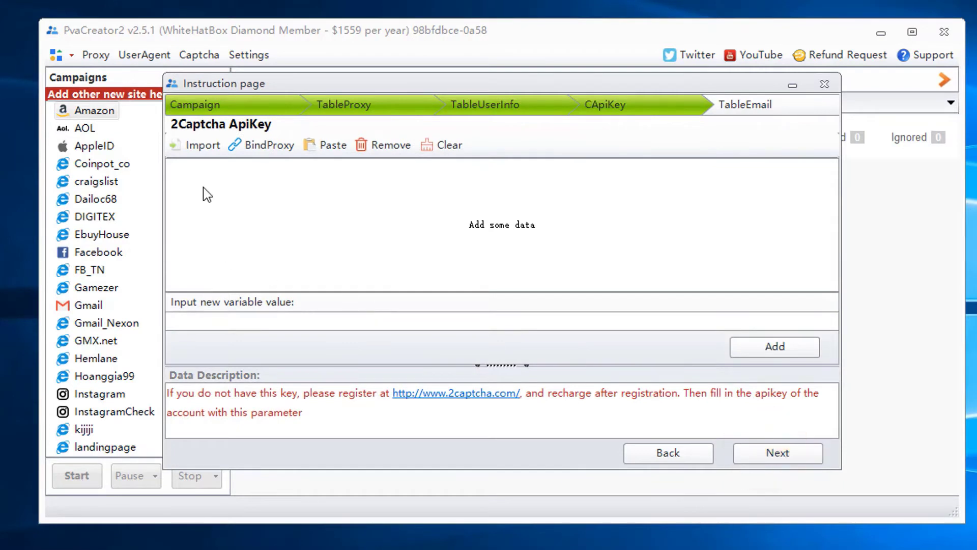
left_click(243, 324)
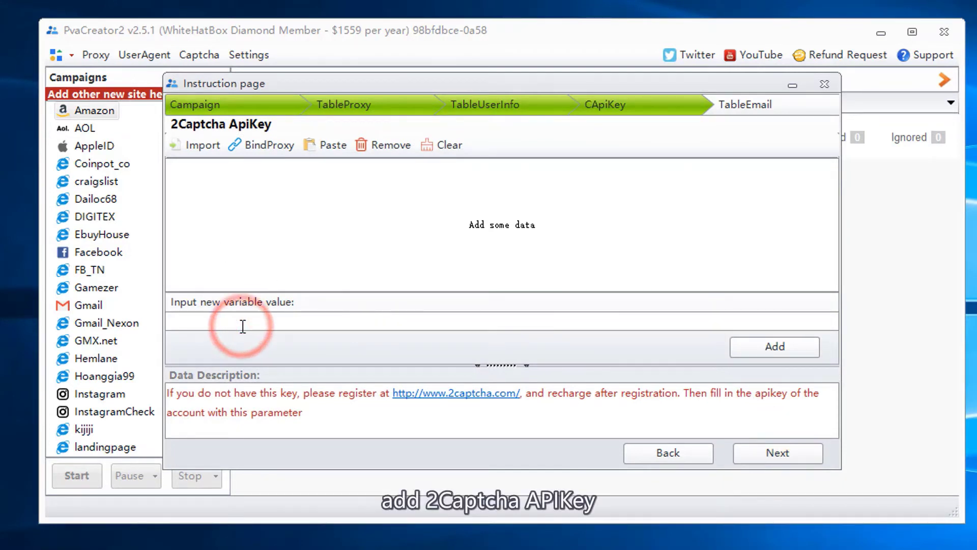
left_click(773, 351)
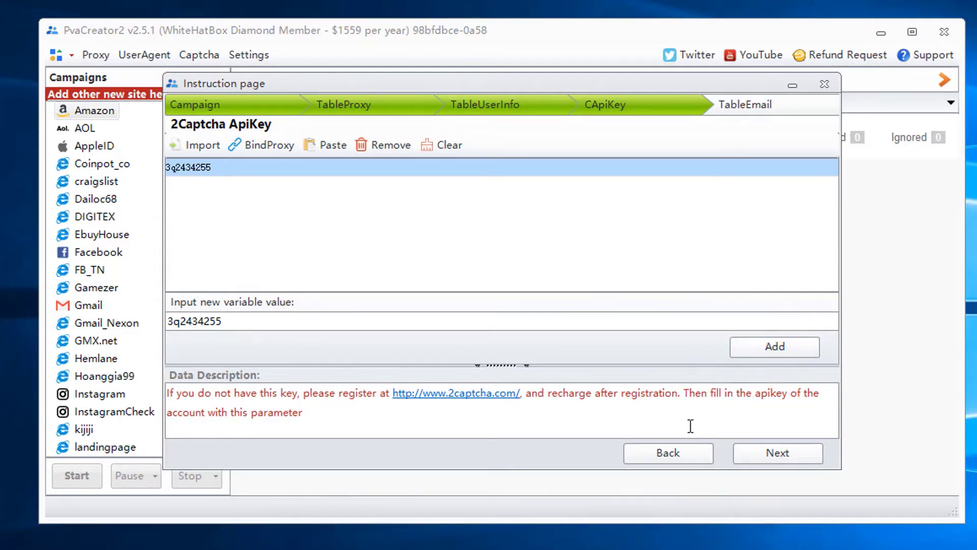
left_click(760, 458)
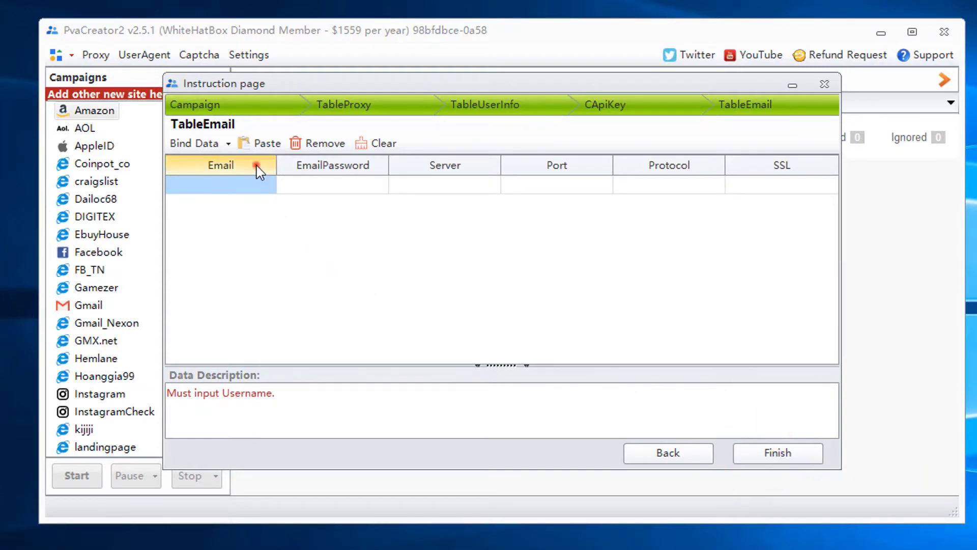
Step: Import five email accounts from 'email for pvacreator.xlsx' into the email table
mouse_move(257, 166)
left_mouse_down()
mouse_move(618, 175)
mouse_move(774, 194)
left_mouse_up()
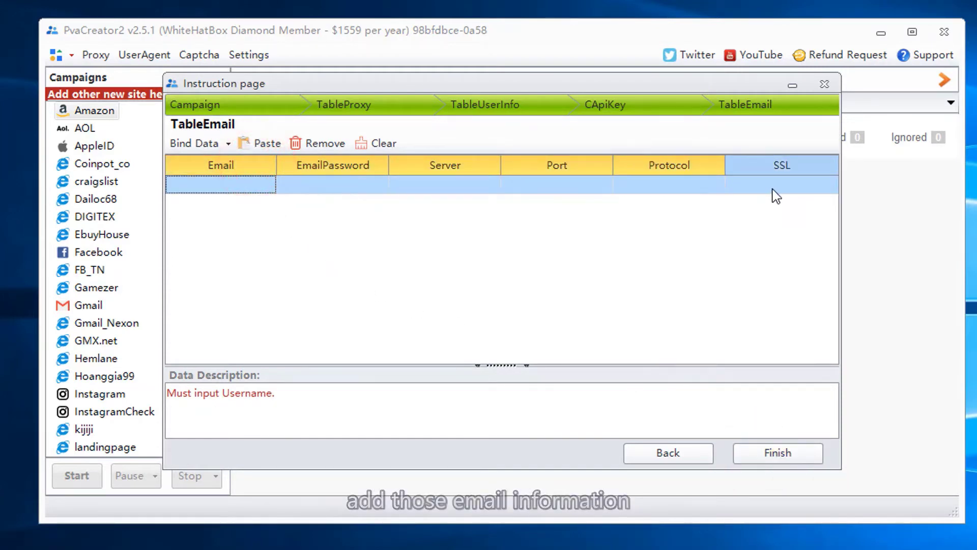
left_click(189, 147)
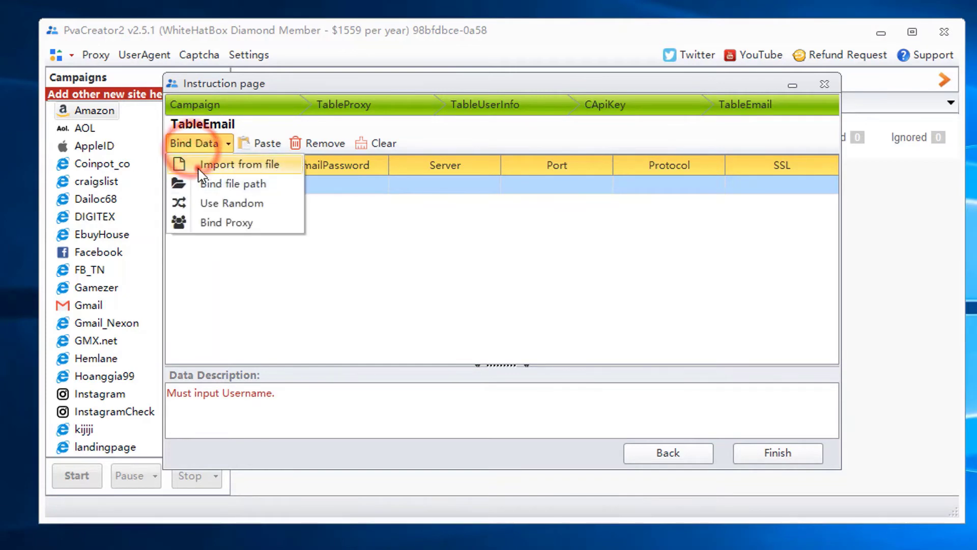
left_click(197, 162)
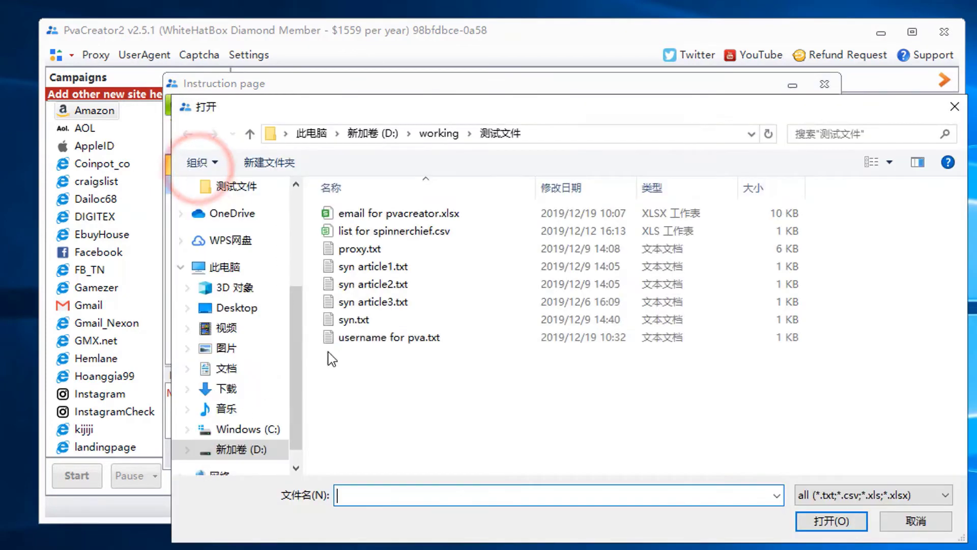
left_click(426, 214)
left_click(824, 520)
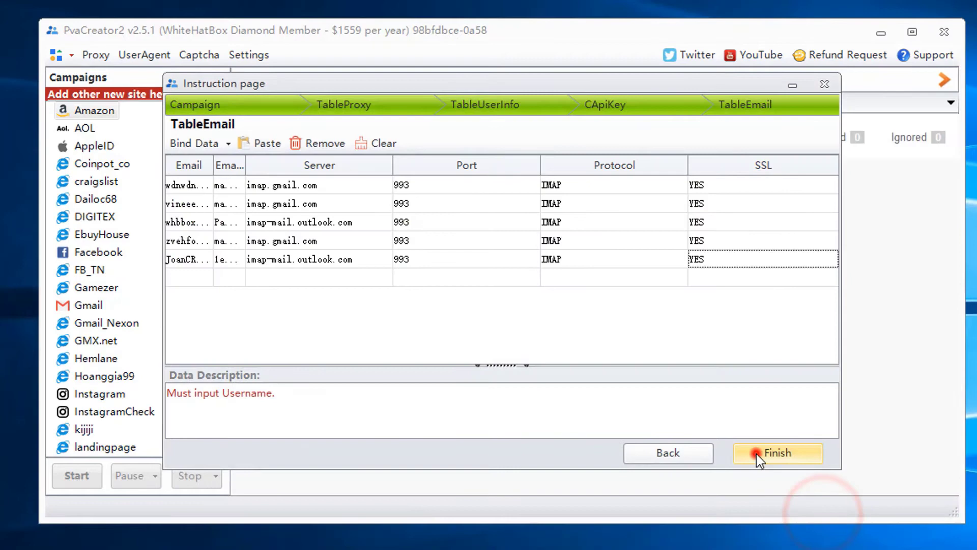
Step: Finish the wizard, then review the accounts, a Server cell and the Data Manage lists
left_click(756, 454)
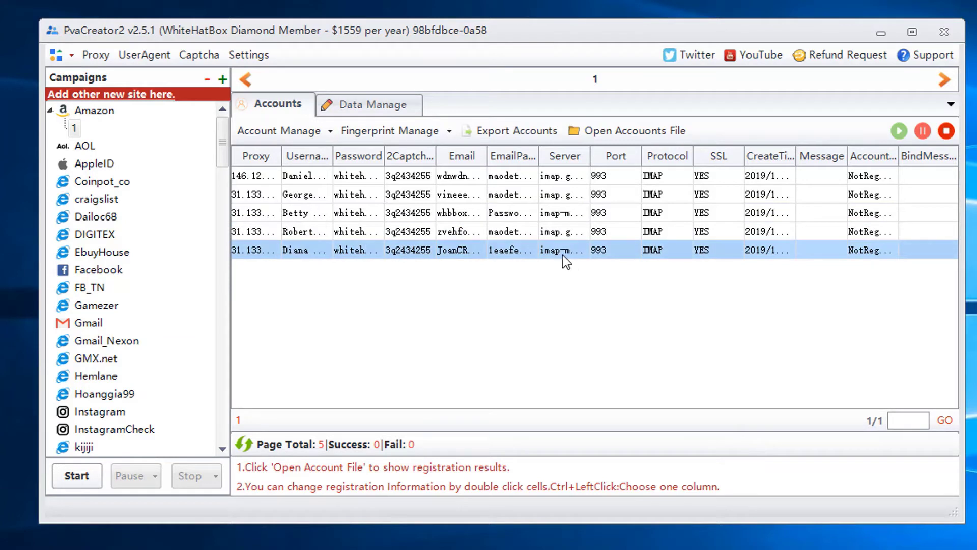
double_click(561, 253)
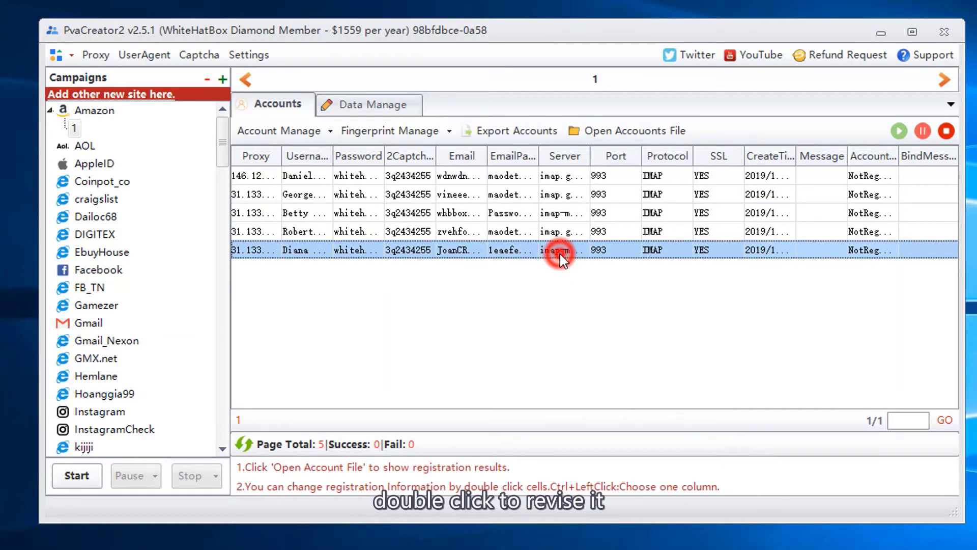
left_click(557, 283)
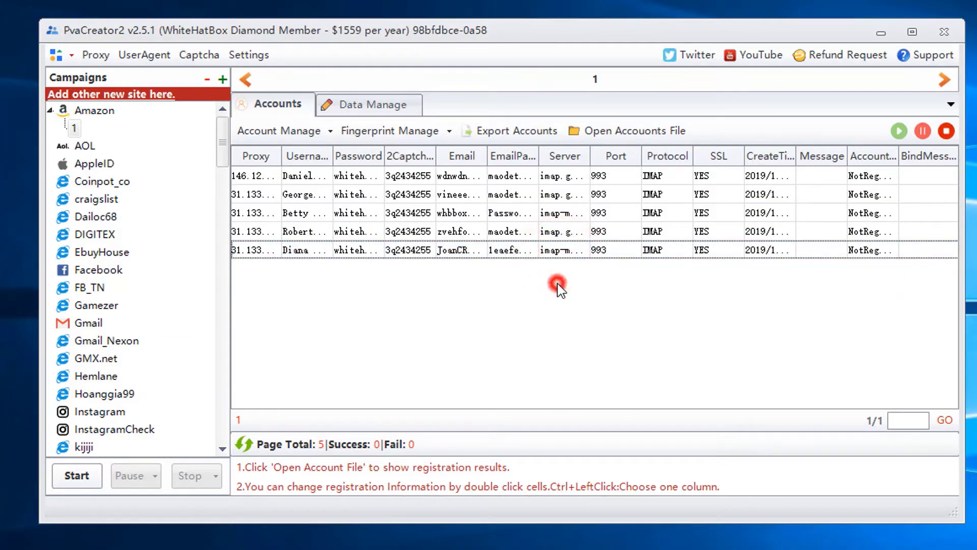
left_click(403, 105)
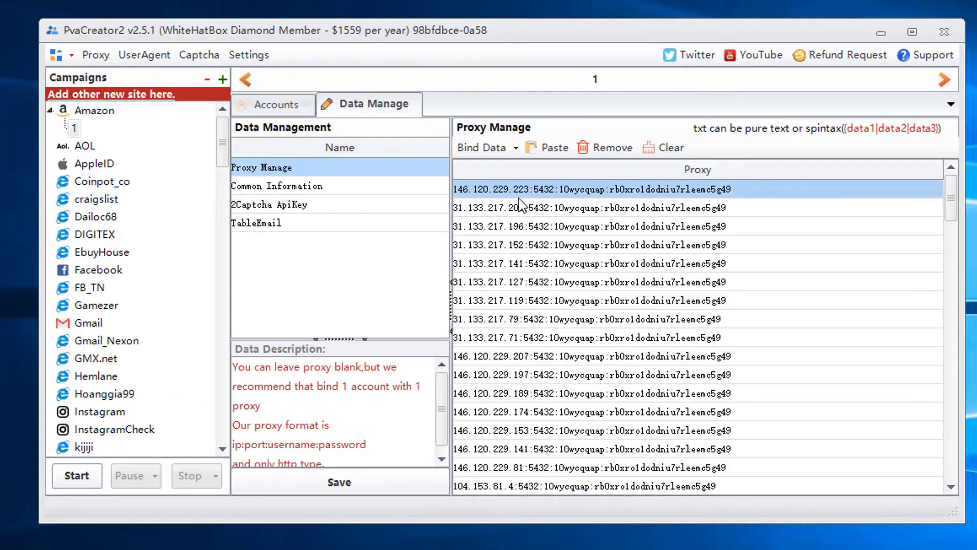
left_click(295, 102)
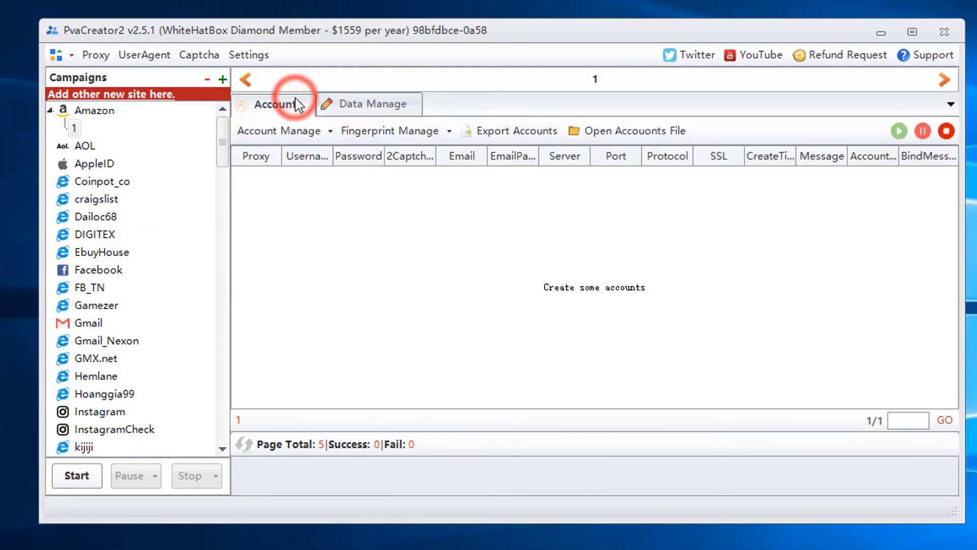
Step: Bind fingerprints to all five accounts using the one-click Hide Device Fingerprint settings
left_click(420, 135)
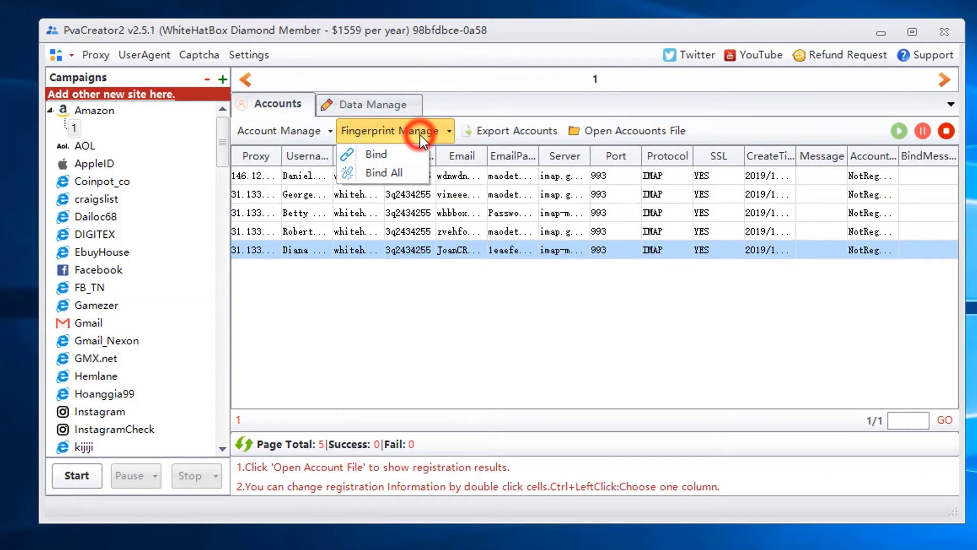
left_click(398, 173)
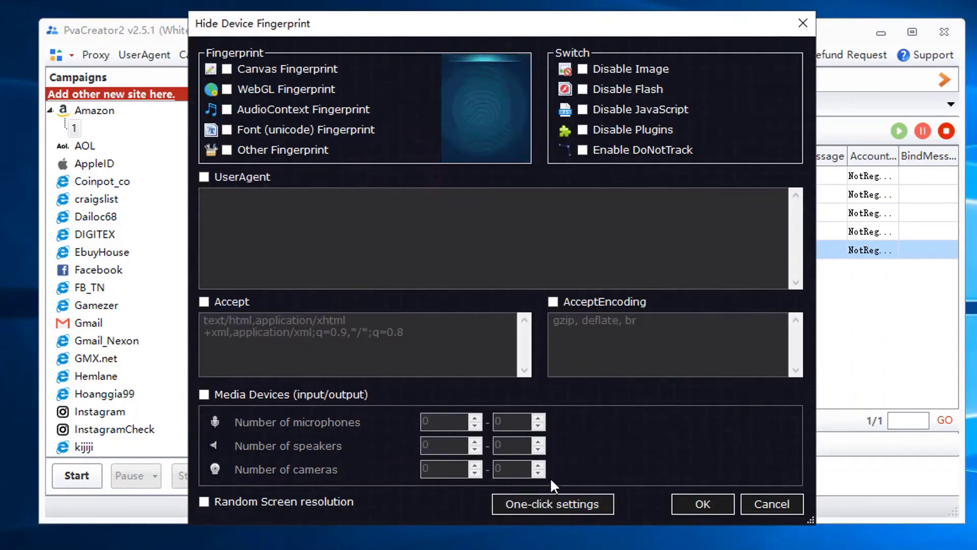
left_click(542, 507)
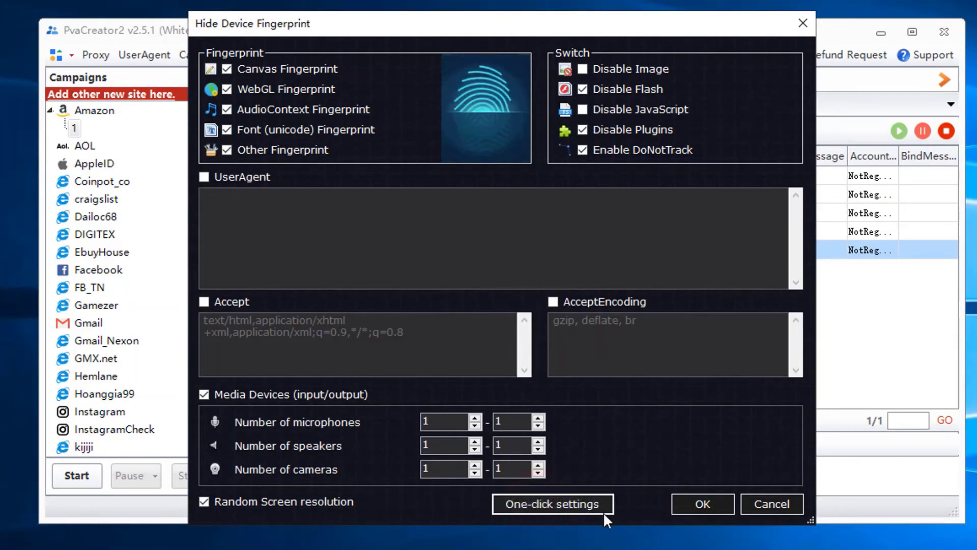
left_click(720, 508)
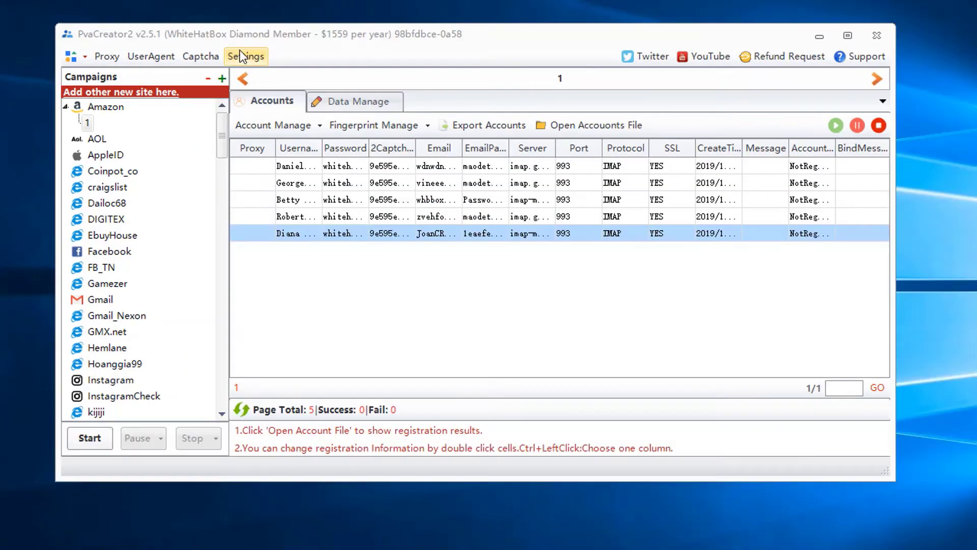
left_click(242, 56)
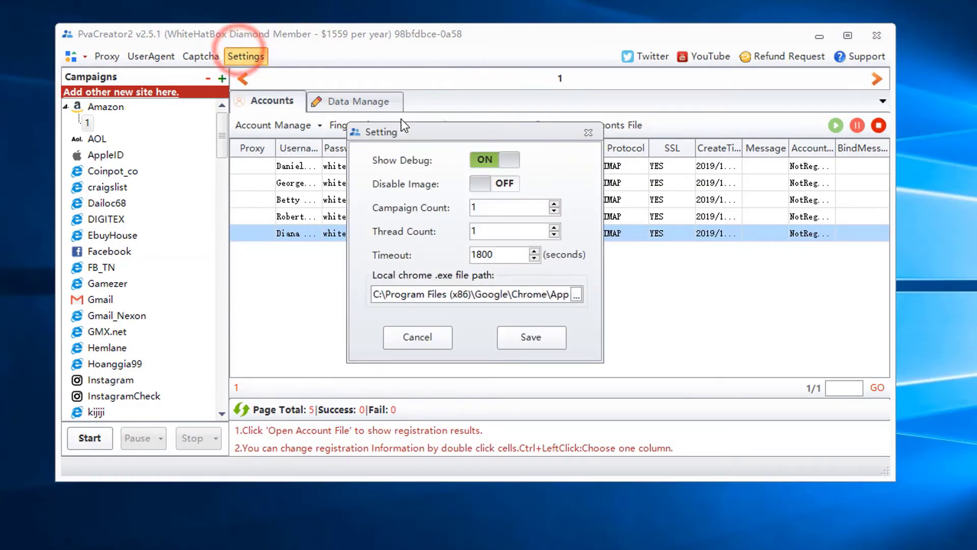
left_click(471, 231)
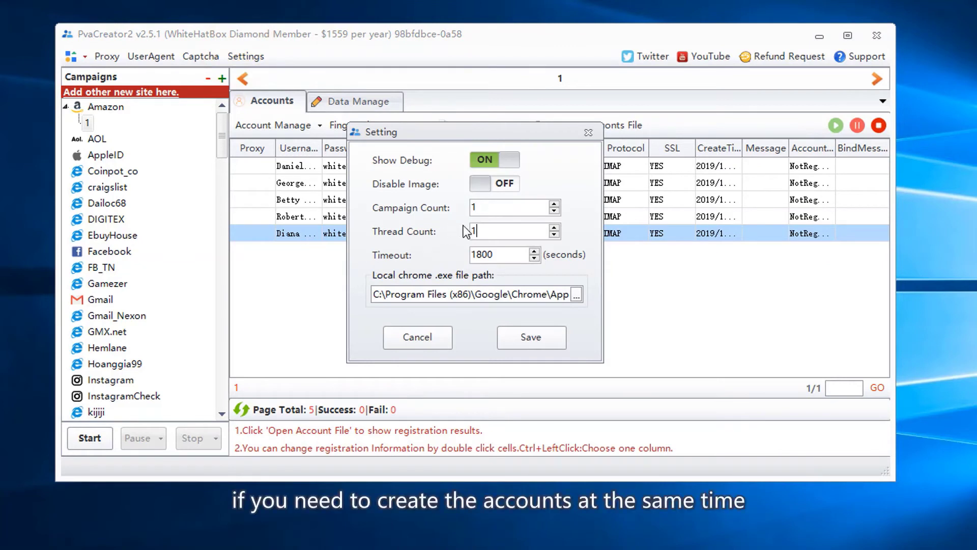
double_click(489, 228)
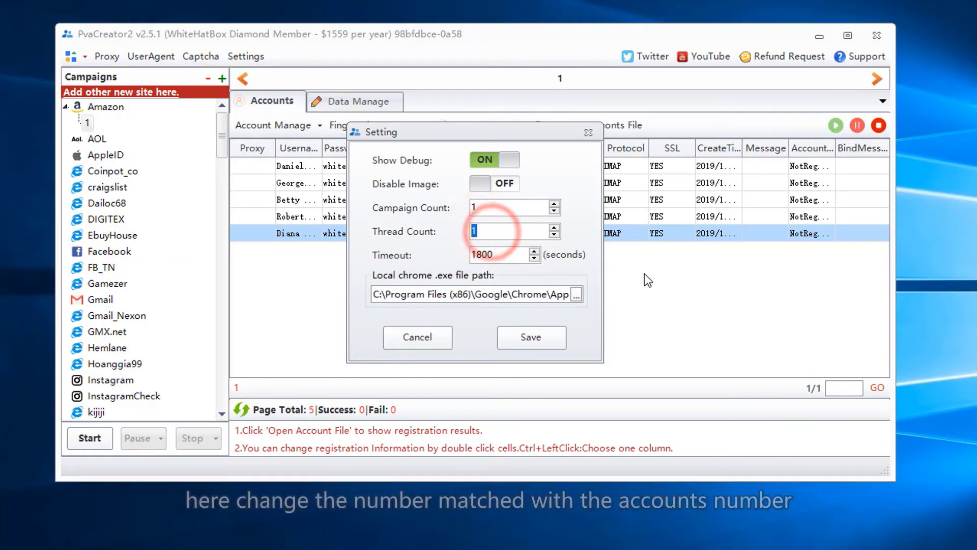
type("5")
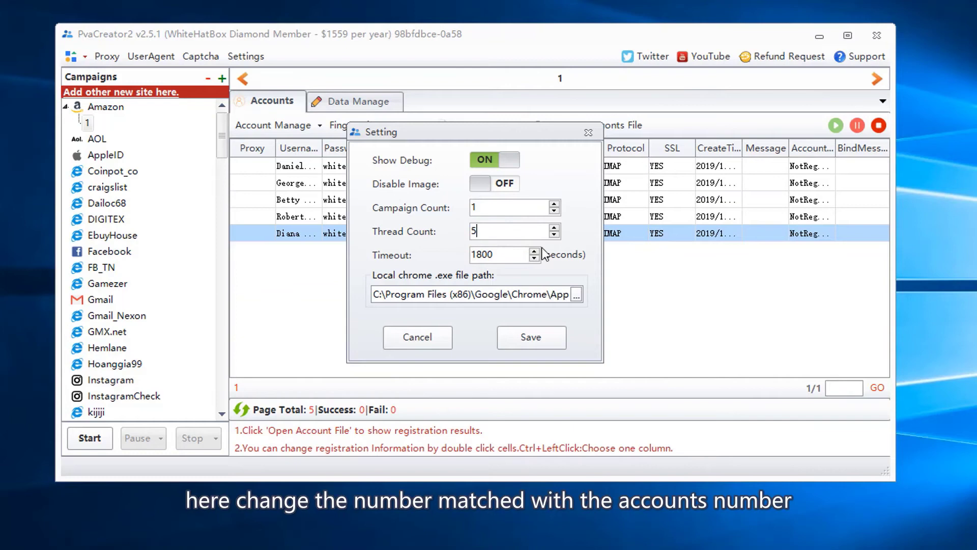
double_click(506, 229)
type("1")
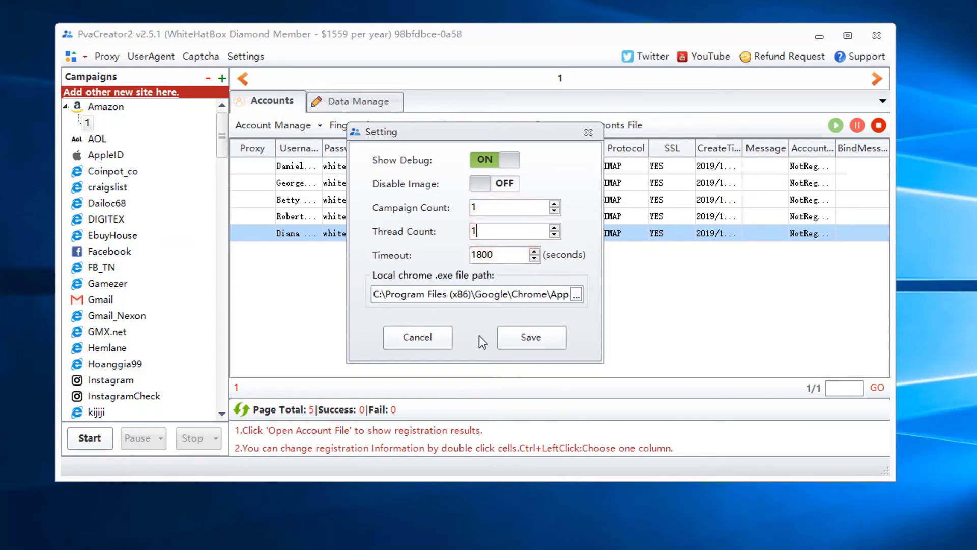
left_click(530, 336)
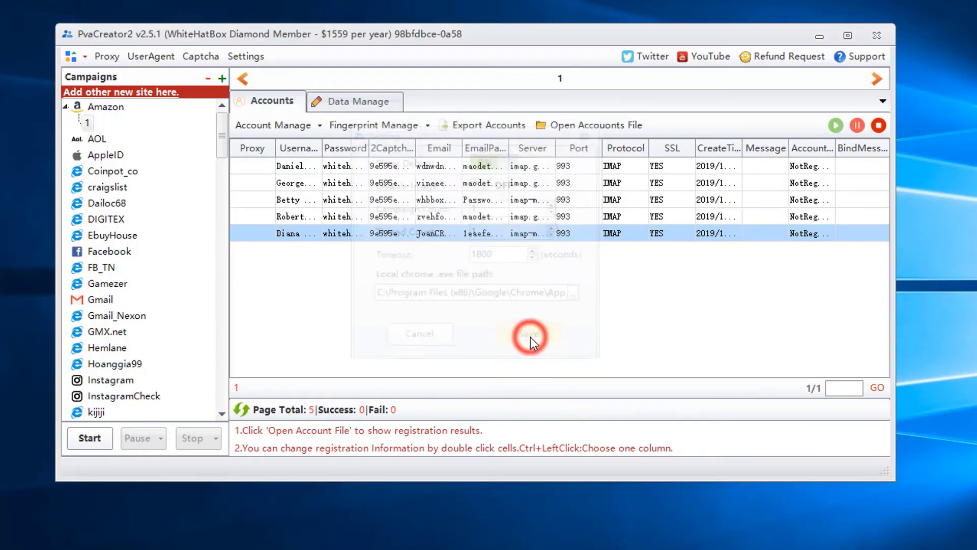
left_click(734, 165)
Step: Try the Run between time option with a daily schedule including Tuesday and a start time
left_click(835, 125)
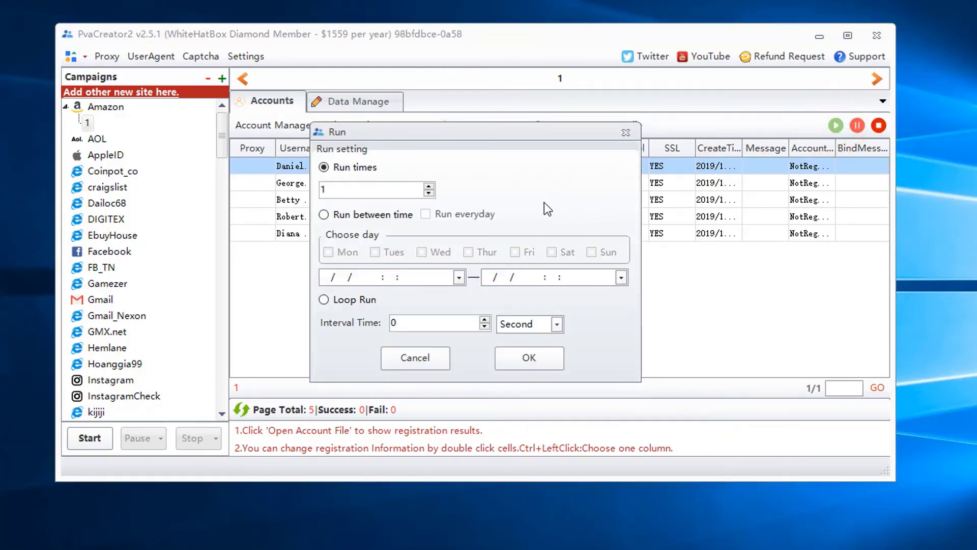
left_click(326, 214)
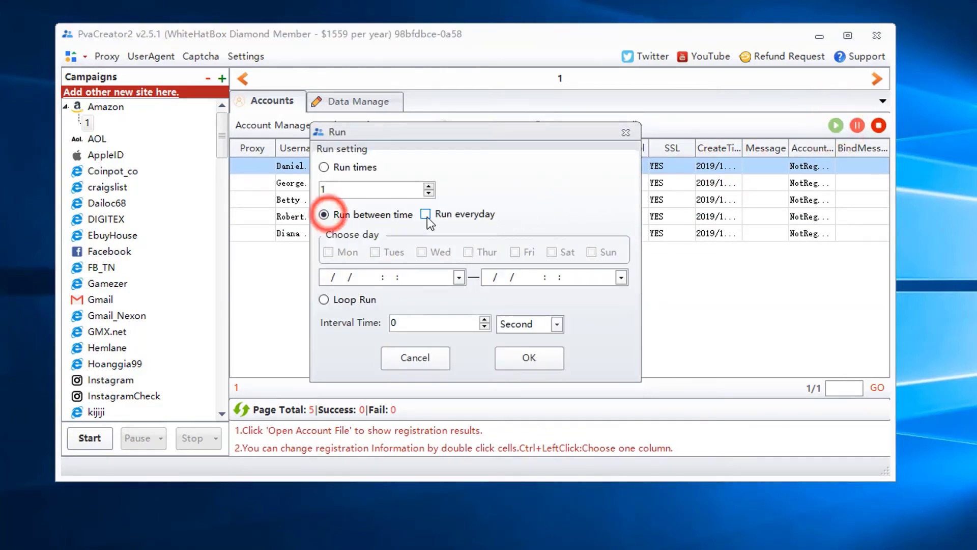
left_click(425, 213)
left_click(381, 252)
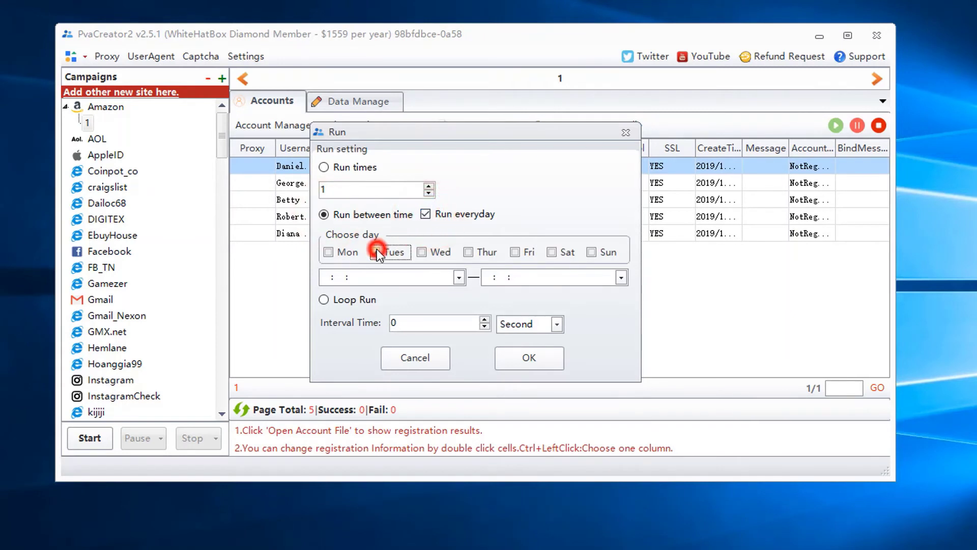
left_click(459, 279)
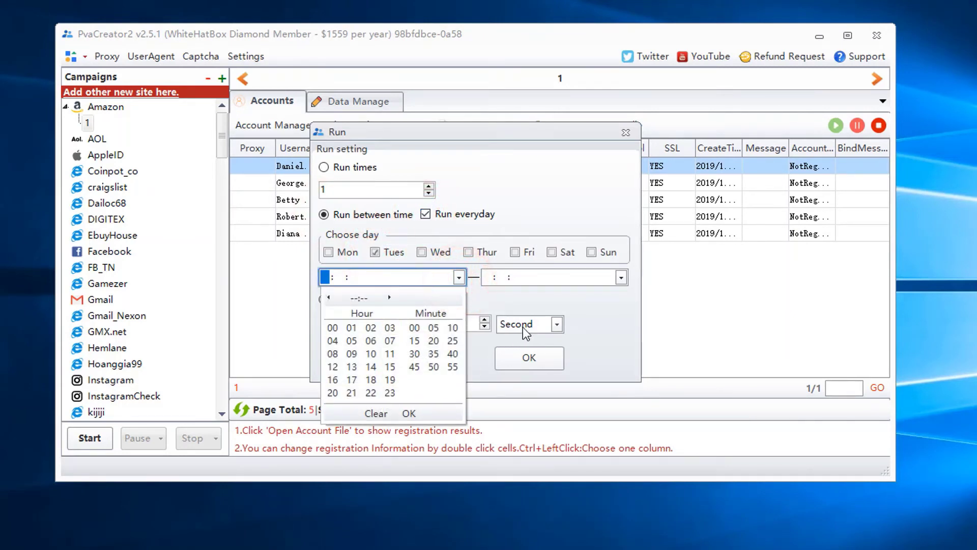
left_click(532, 303)
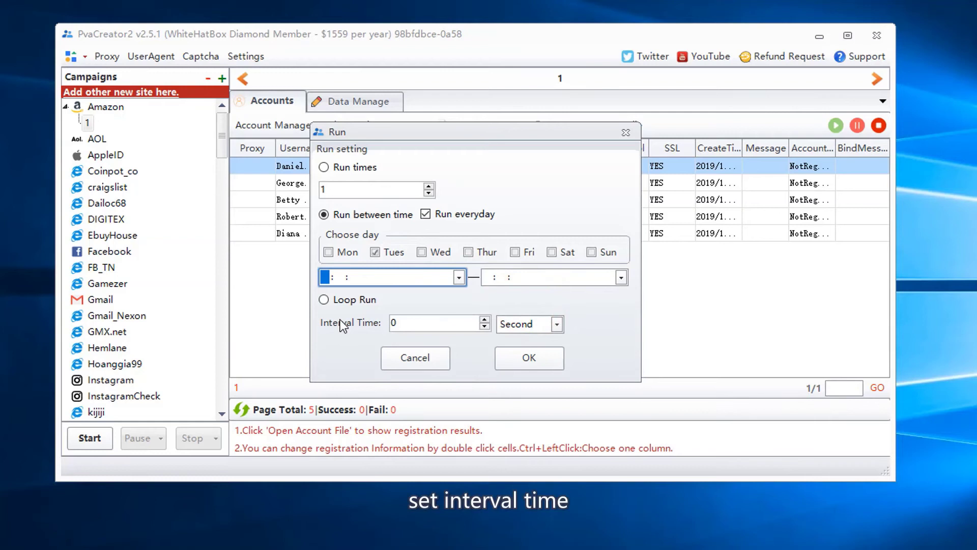
Step: Set a 3-second interval, switch to Run times, and launch the campaign
left_click(485, 320)
left_click(484, 320)
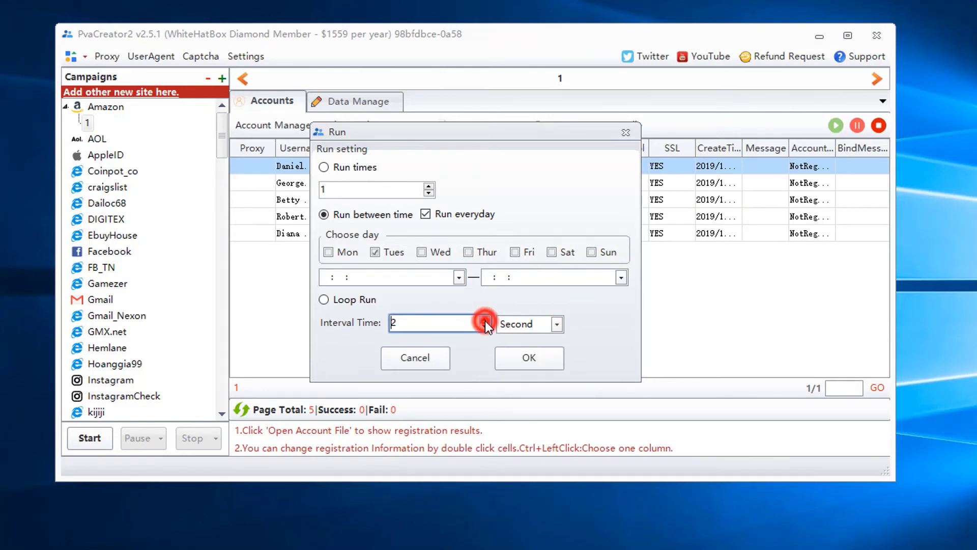
left_click(485, 321)
left_click(551, 324)
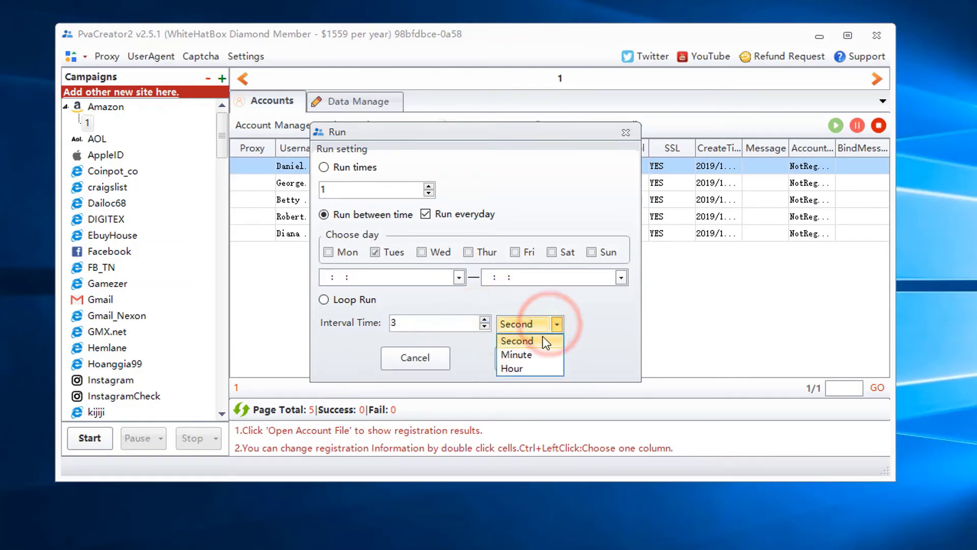
left_click(528, 342)
left_click(324, 167)
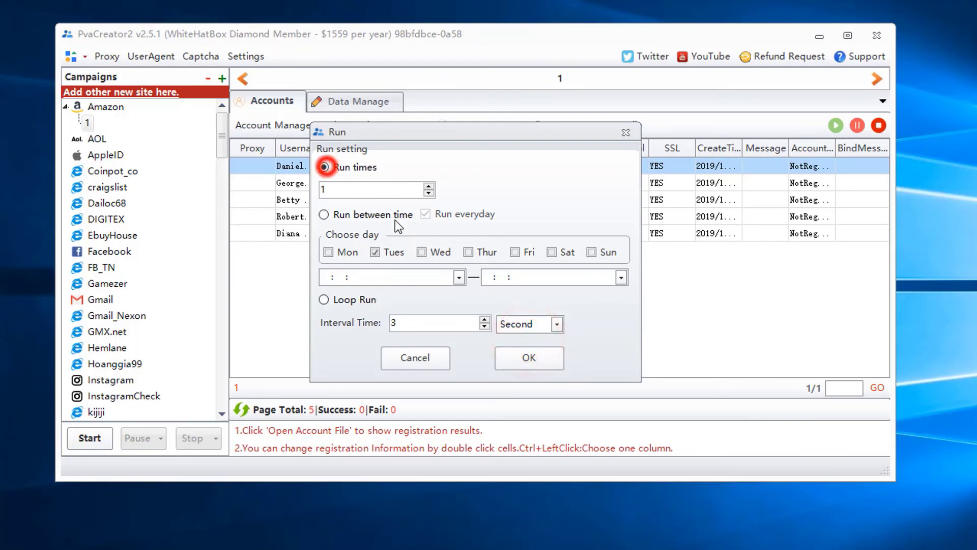
left_click(533, 358)
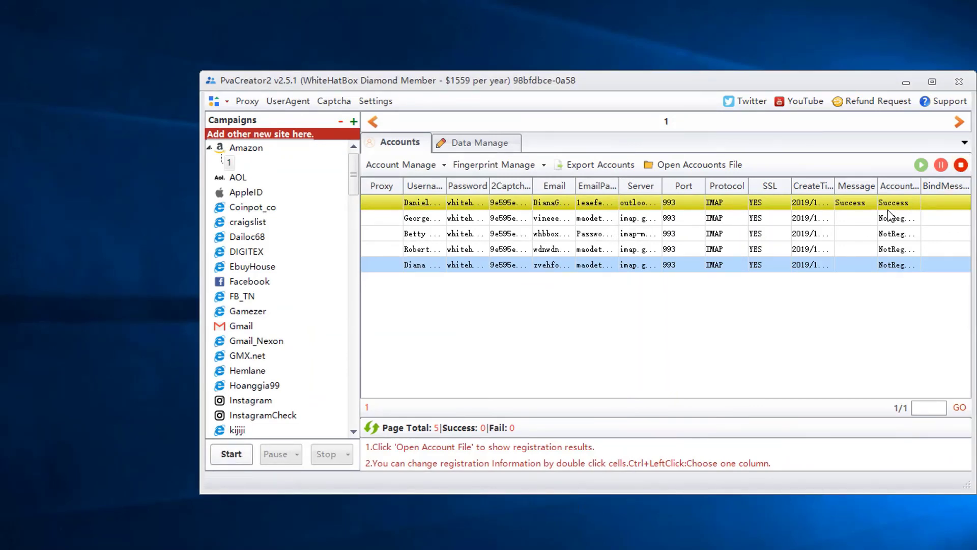
Step: Open the accounts file 1.txt in Notepad and widen it to read the account line
left_click(704, 169)
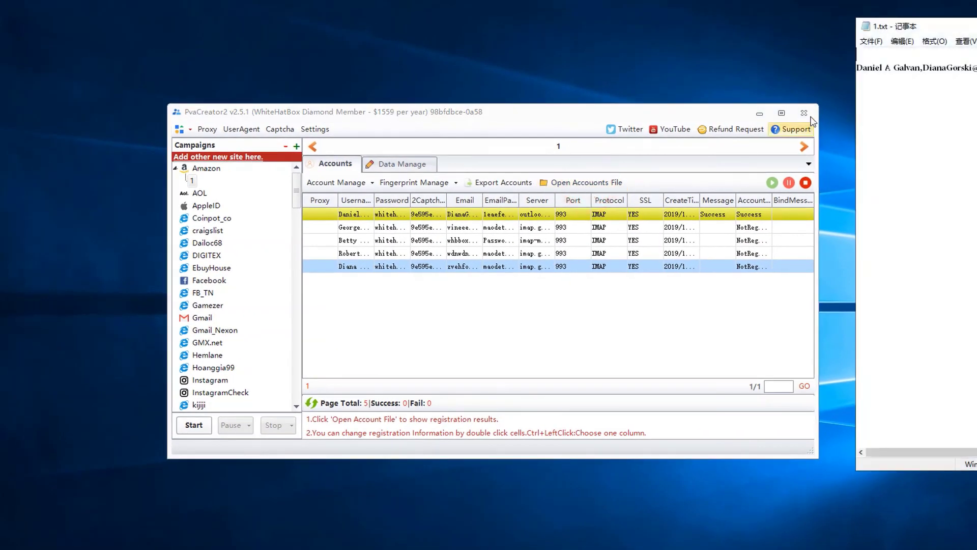
left_click_drag(929, 30, 614, 57)
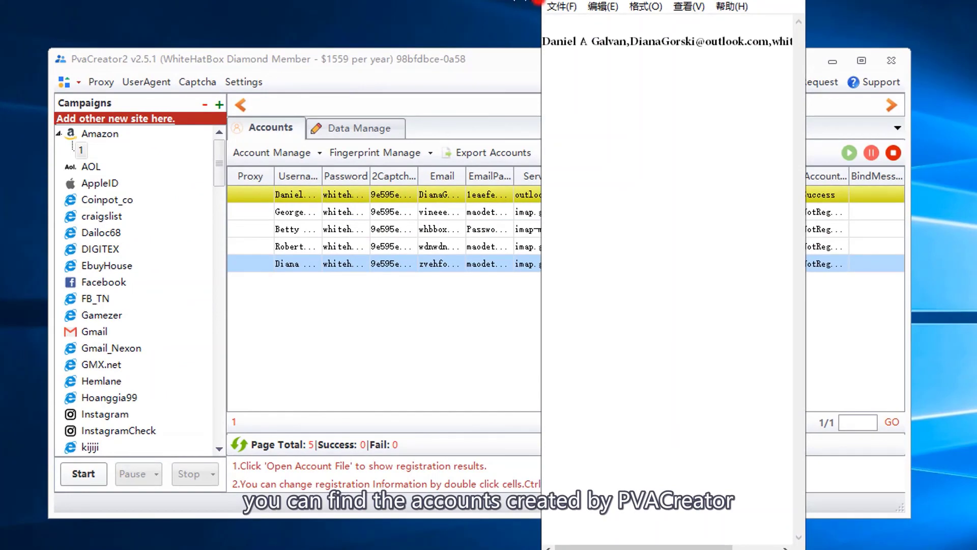
left_click_drag(541, 2, 255, 15)
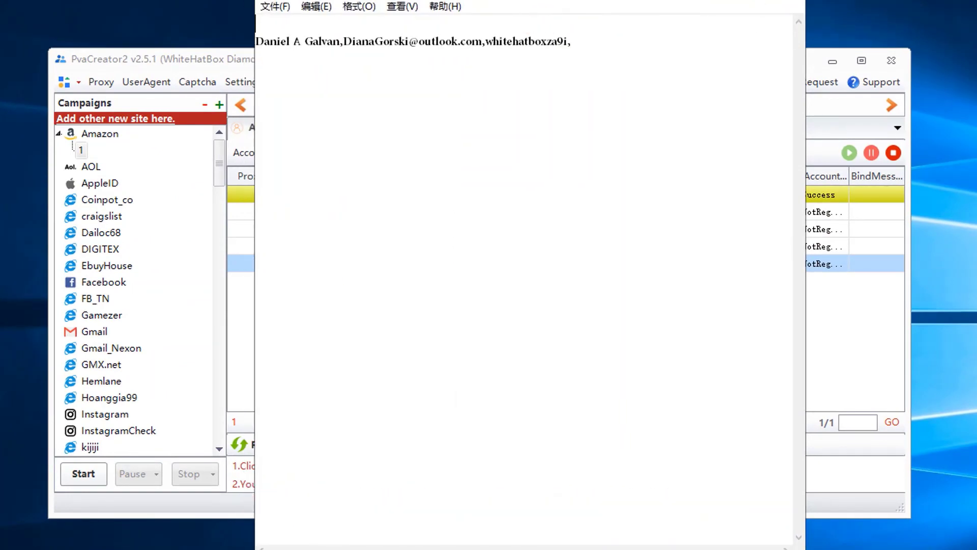